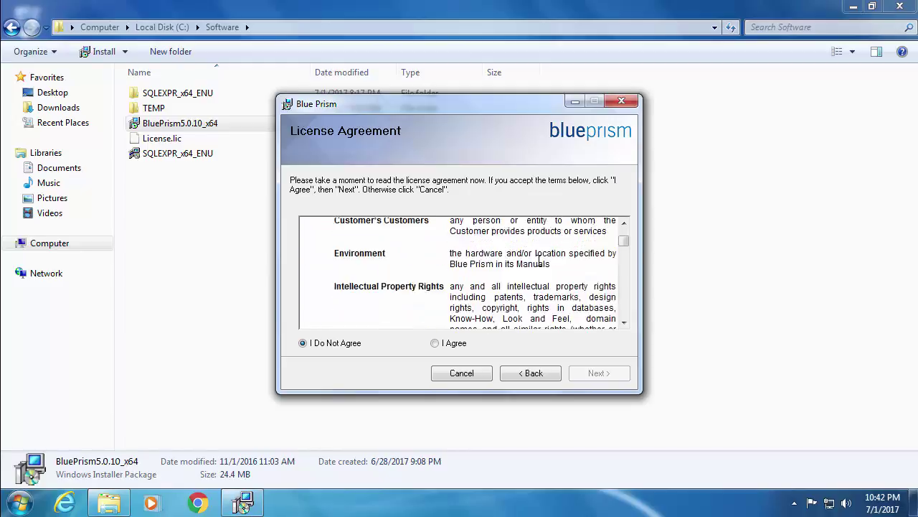
Step: Install Blue Prism 5.0.10 x64 into the default Blue Prism Automate folder, approving UAC
{"action": "left_click", "coordinate": [468, 343]}
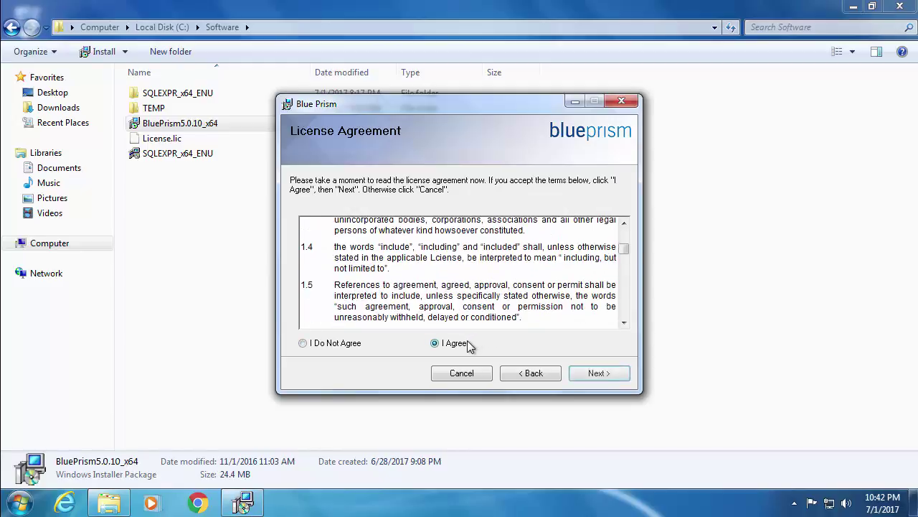
{"action": "left_click", "coordinate": [595, 373]}
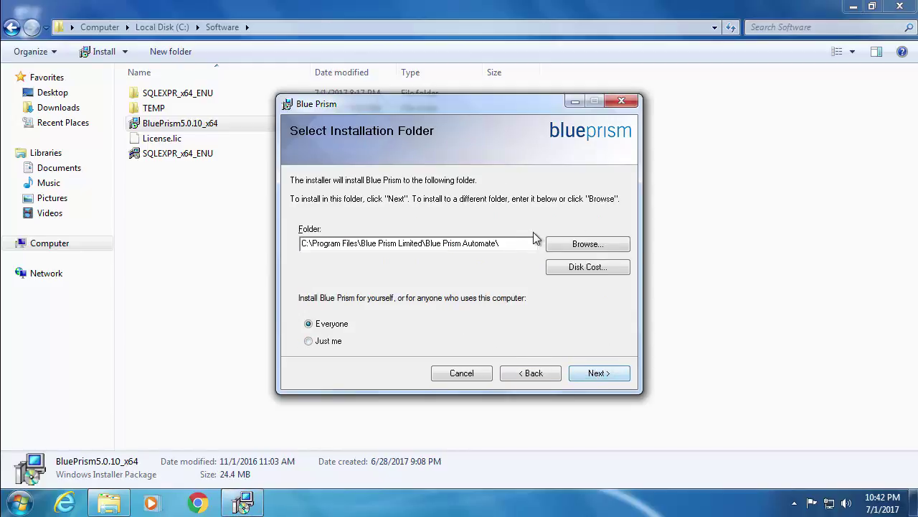
{"action": "left_click_drag", "start_coordinate": [346, 245], "coordinate": [502, 245]}
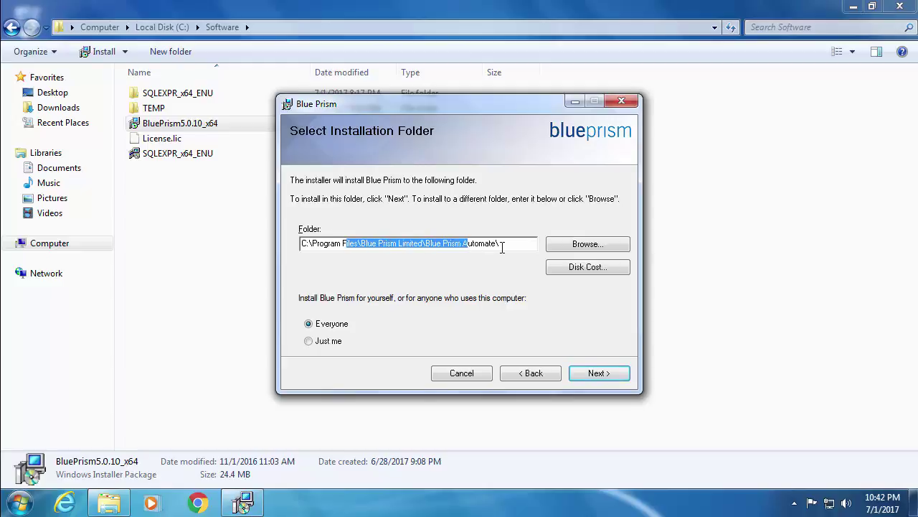
{"action": "left_click", "coordinate": [502, 245]}
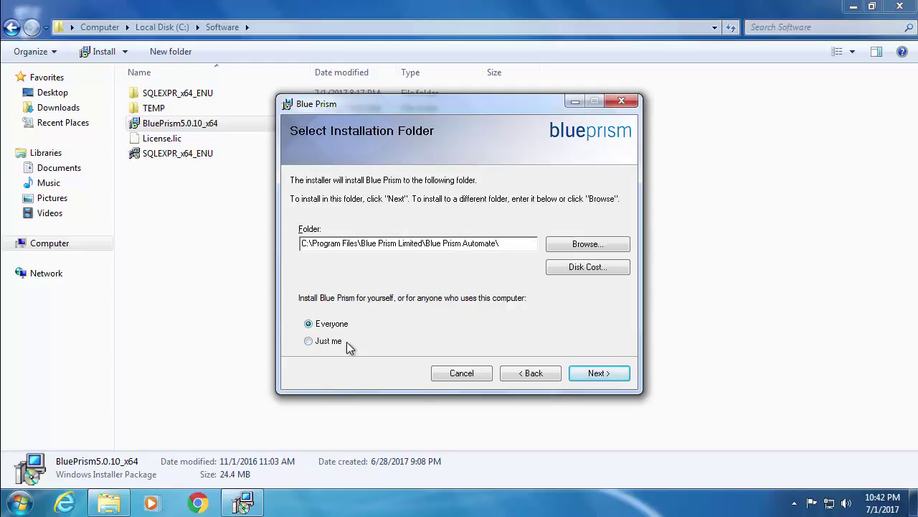
{"action": "left_click", "coordinate": [596, 374]}
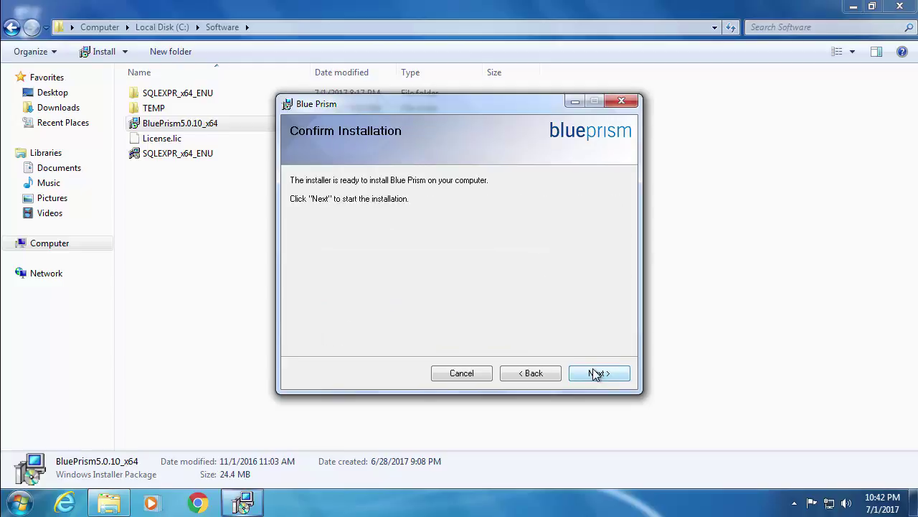
{"action": "left_click", "coordinate": [595, 374]}
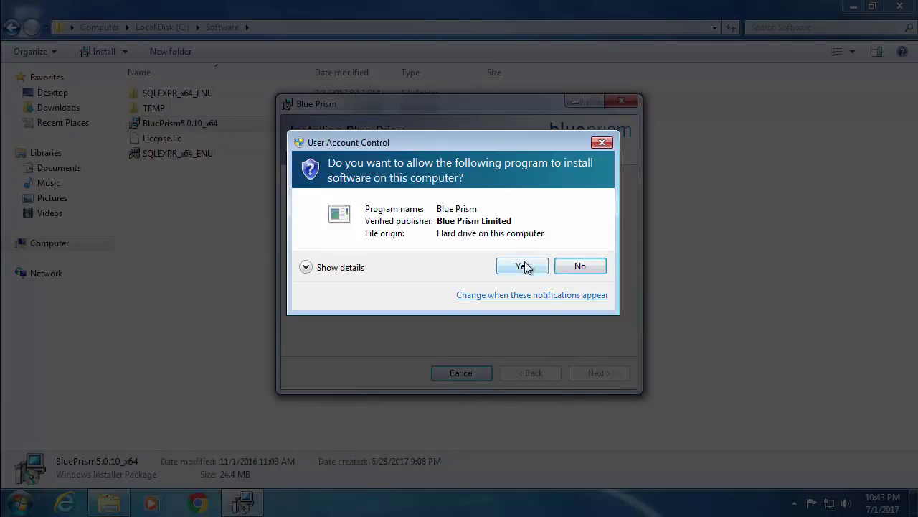
{"action": "left_click", "coordinate": [526, 264]}
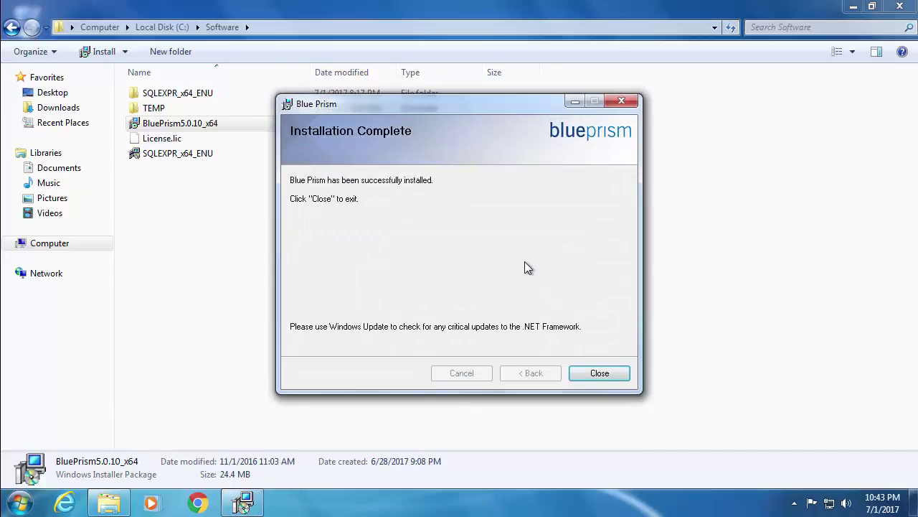
{"action": "left_click", "coordinate": [599, 373]}
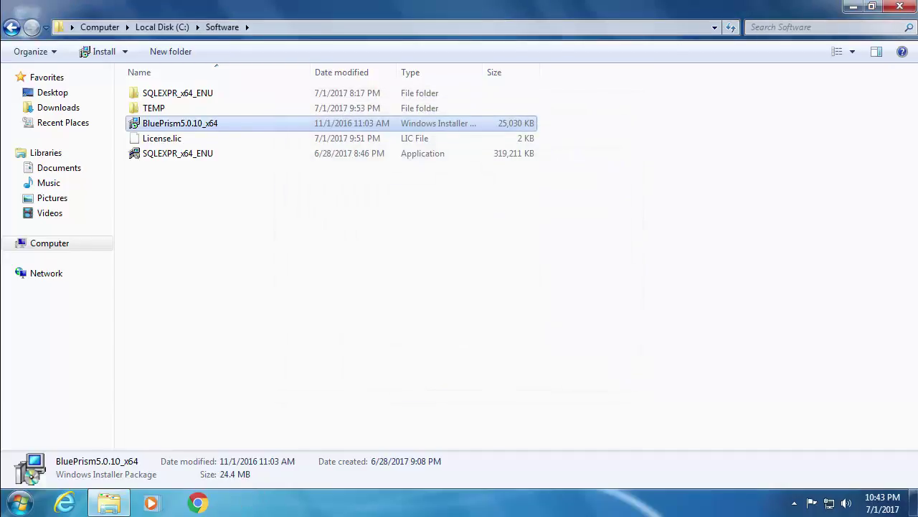
Step: Launch Blue Prism from the desktop and dismiss the missing database connection error
{"action": "left_click", "coordinate": [854, 9]}
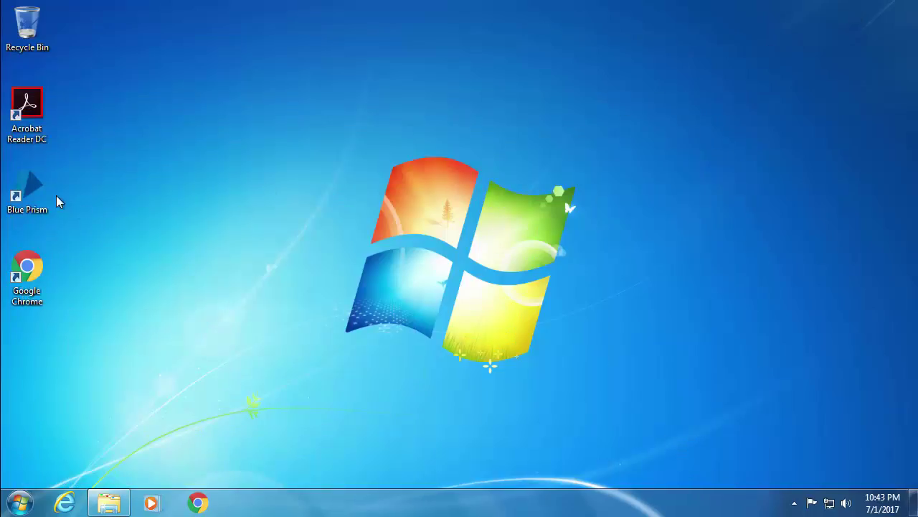
{"action": "double_click", "coordinate": [35, 186]}
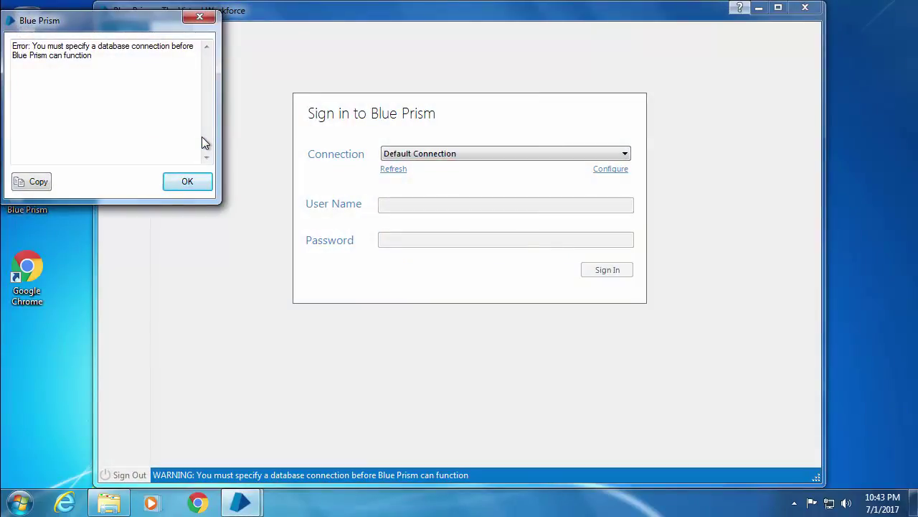
{"action": "left_click_drag", "start_coordinate": [159, 25], "coordinate": [383, 201]}
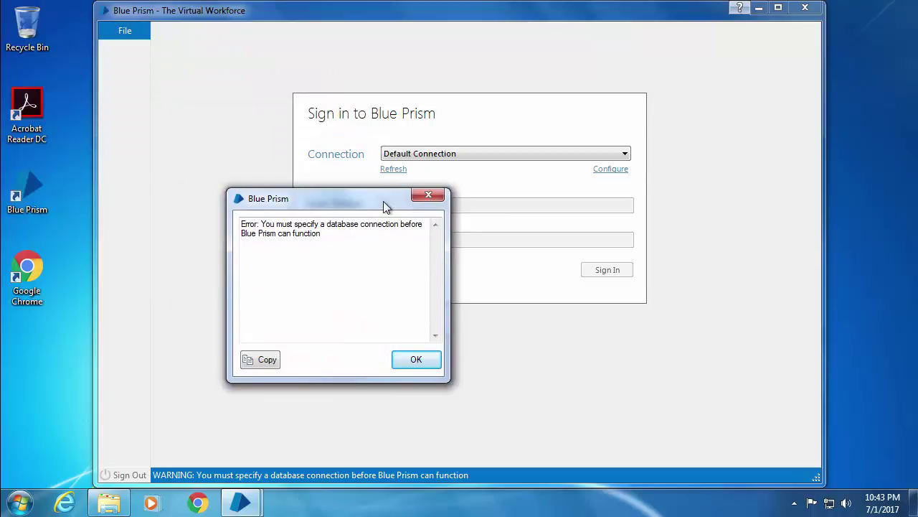
{"action": "left_click", "coordinate": [425, 362]}
Step: Name the connection BPConnection using SQL Server (Windows Authentication) on localhost\SQLExpress
{"action": "left_click", "coordinate": [621, 172]}
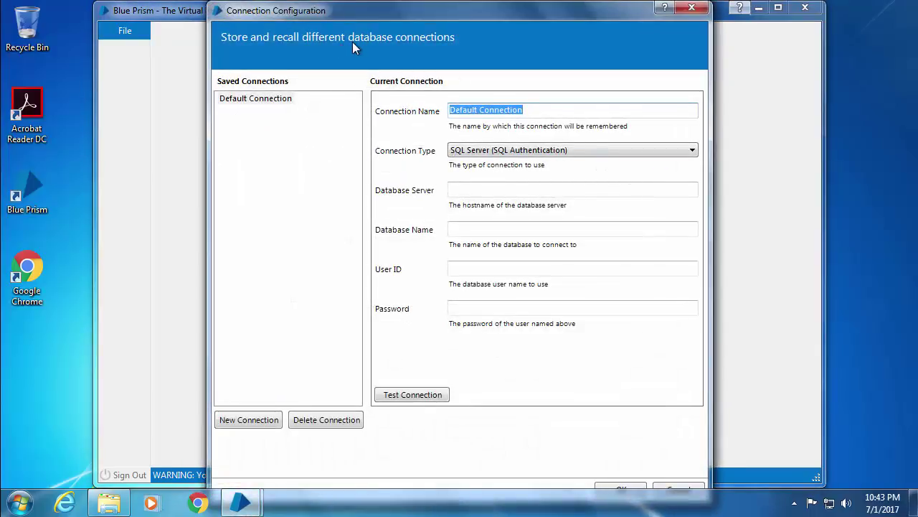
{"action": "type", "text": "B"}
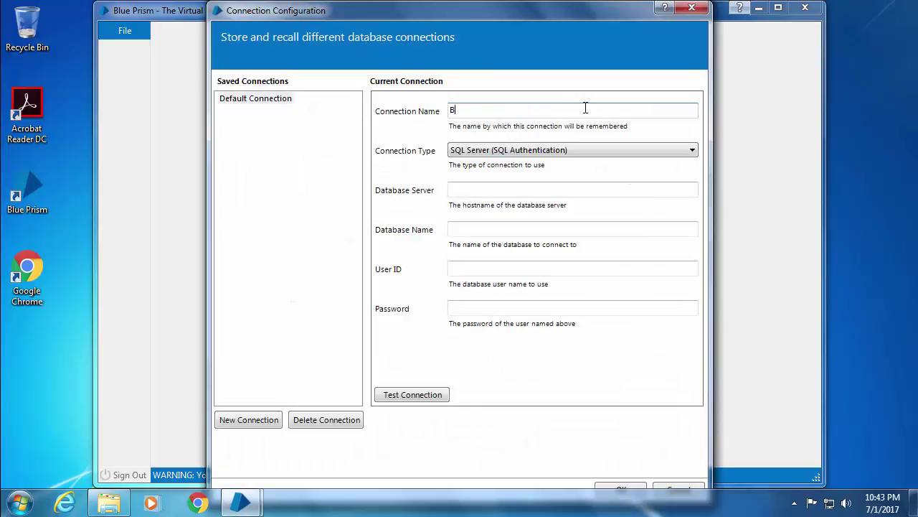
{"action": "type", "text": "PConnection"}
{"action": "left_click", "coordinate": [554, 158]}
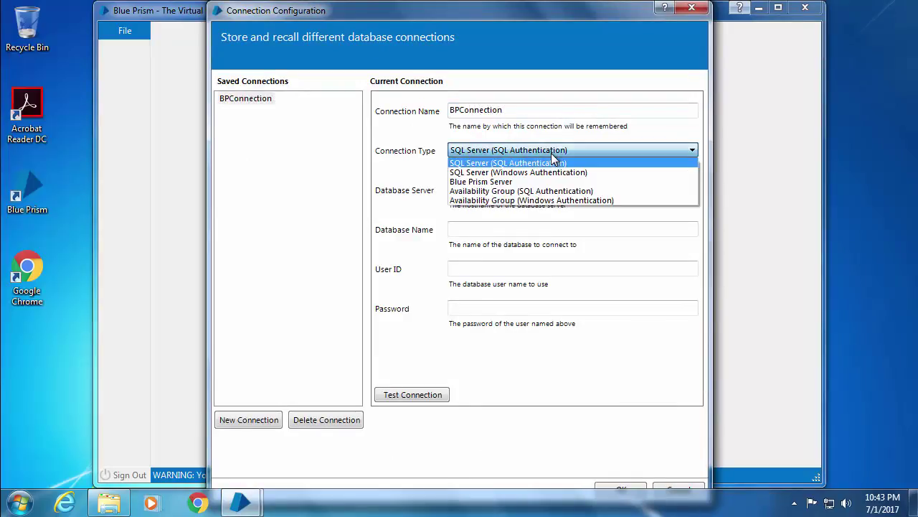
{"action": "left_click", "coordinate": [553, 175]}
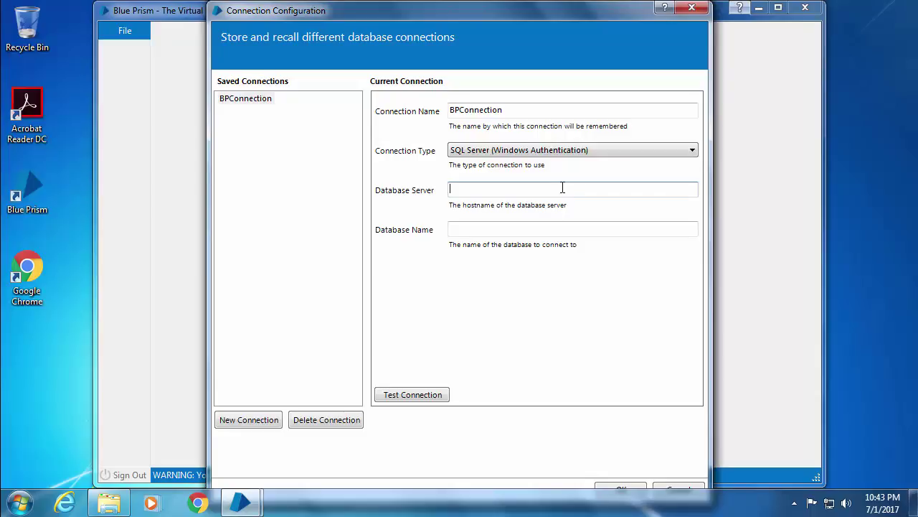
{"action": "type", "text": "calhost\\SQLExpress"}
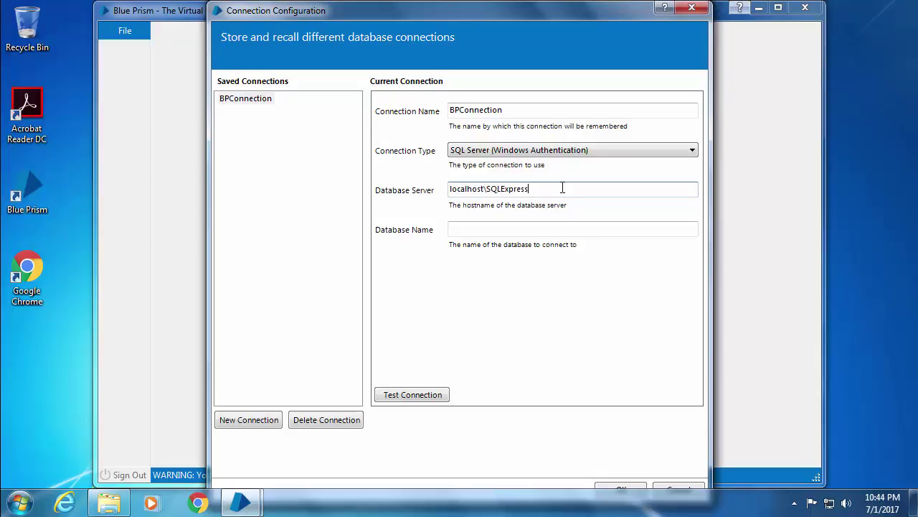
{"action": "double_click", "coordinate": [467, 187]}
{"action": "left_click", "coordinate": [478, 192]}
{"action": "double_click", "coordinate": [504, 189]}
{"action": "left_click", "coordinate": [505, 189]}
{"action": "left_click", "coordinate": [28, 500]}
{"action": "left_click", "coordinate": [72, 459]}
{"action": "scroll", "coordinate": [124, 402], "scroll_direction": "down", "scroll_amount": 3}
{"action": "left_click", "coordinate": [124, 396]}
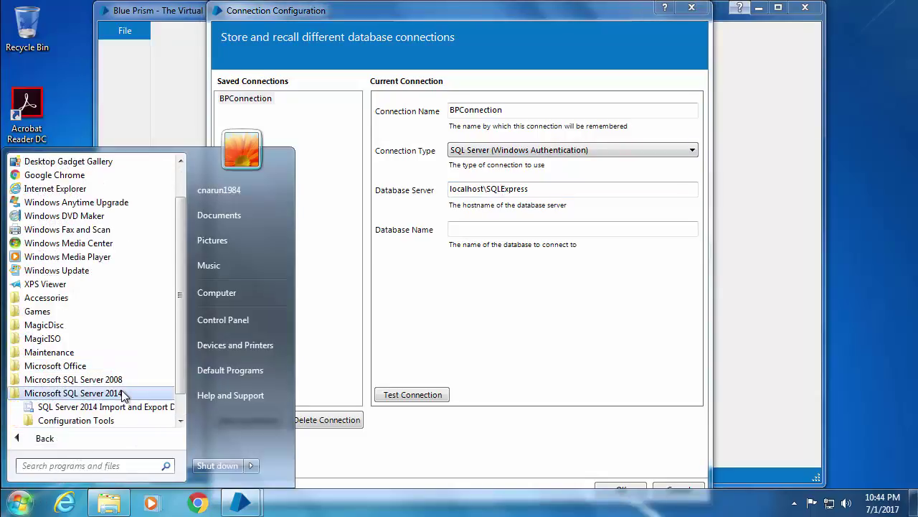
{"action": "left_click", "coordinate": [113, 392]}
{"action": "left_click", "coordinate": [116, 399]}
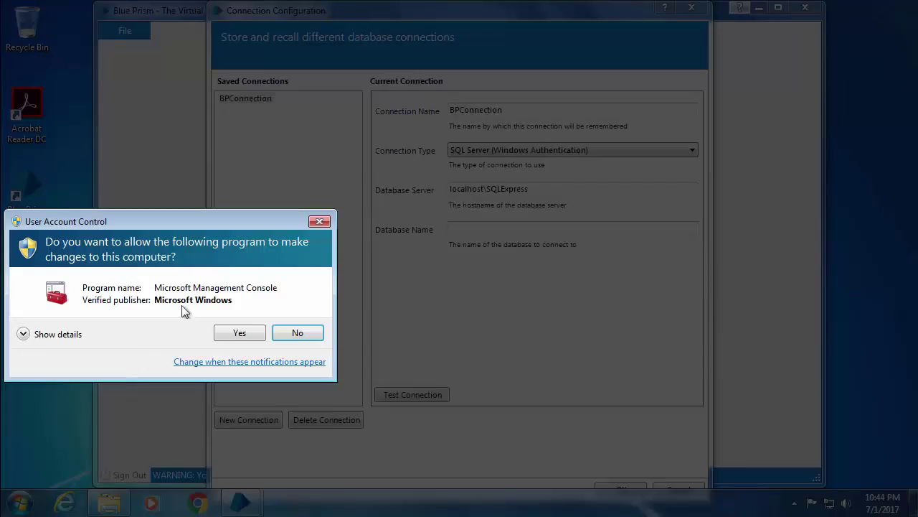
{"action": "left_click", "coordinate": [232, 336]}
{"action": "left_click", "coordinate": [300, 97]}
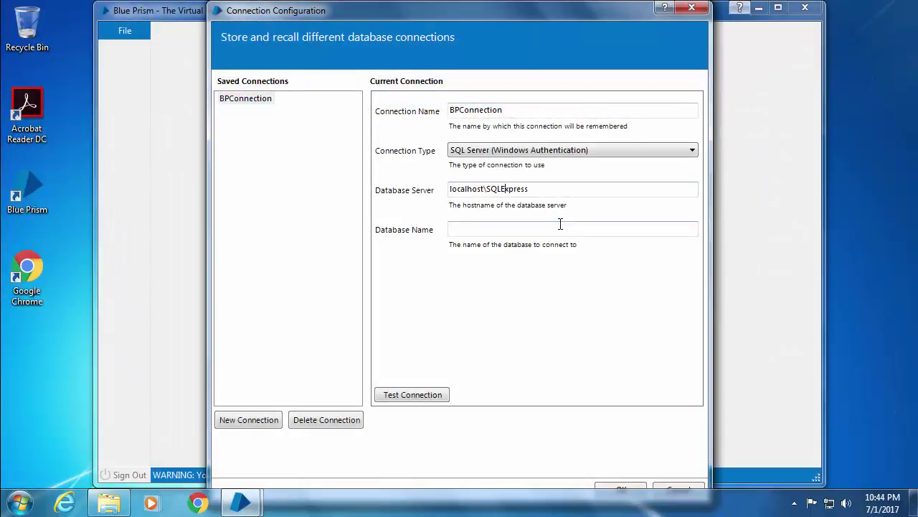
{"action": "left_click", "coordinate": [560, 224]}
Step: Enter BluePrism as the database name, test the connection, and save the configuration
{"action": "type", "text": "BluePr"}
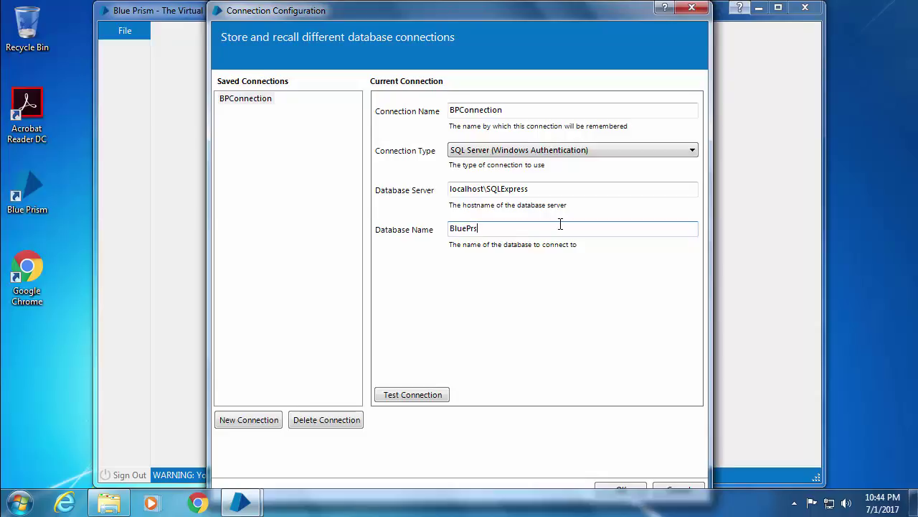
{"action": "type", "text": "ism"}
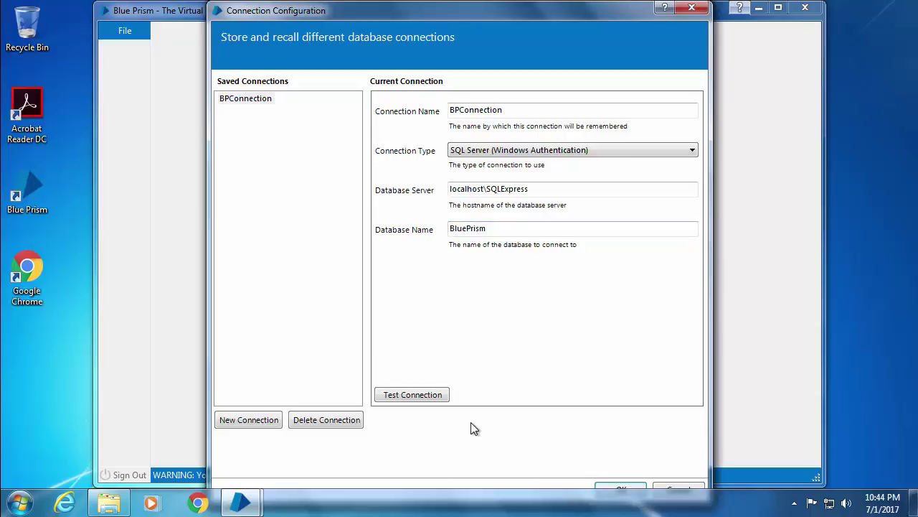
{"action": "left_click", "coordinate": [441, 400]}
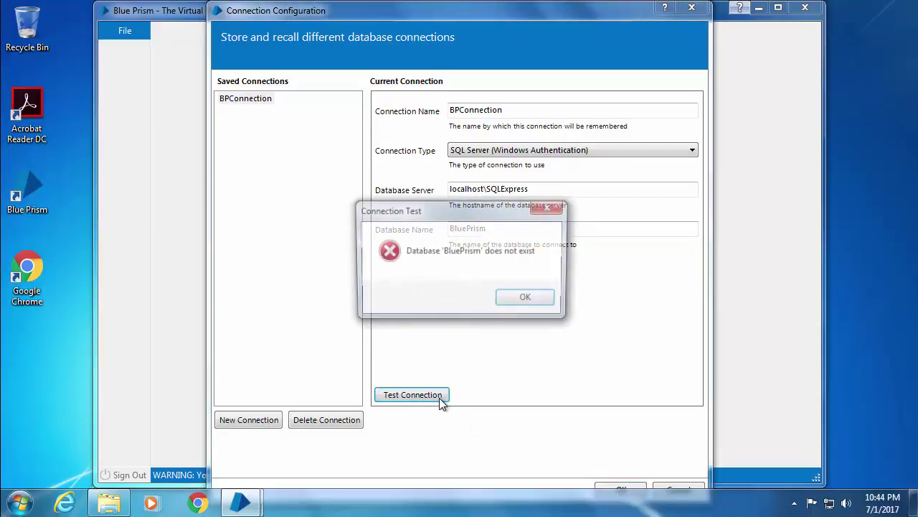
{"action": "left_click", "coordinate": [525, 300]}
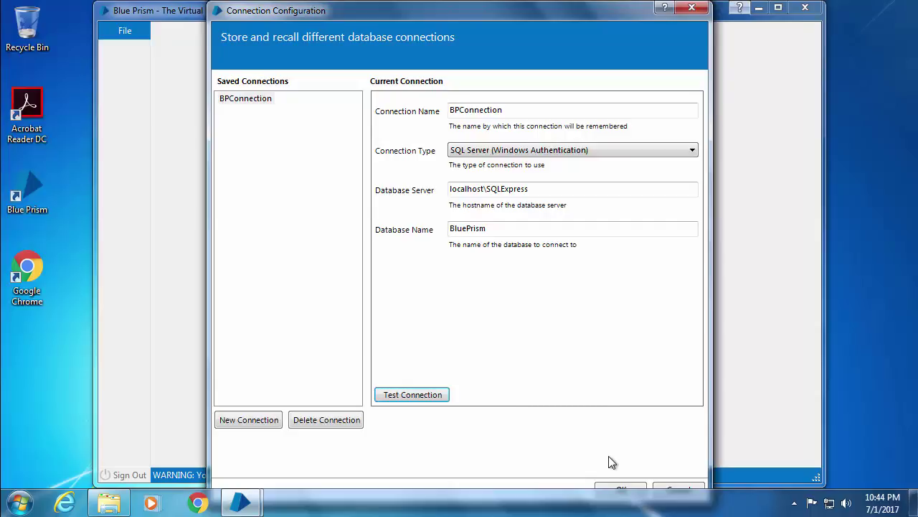
{"action": "left_click", "coordinate": [627, 488]}
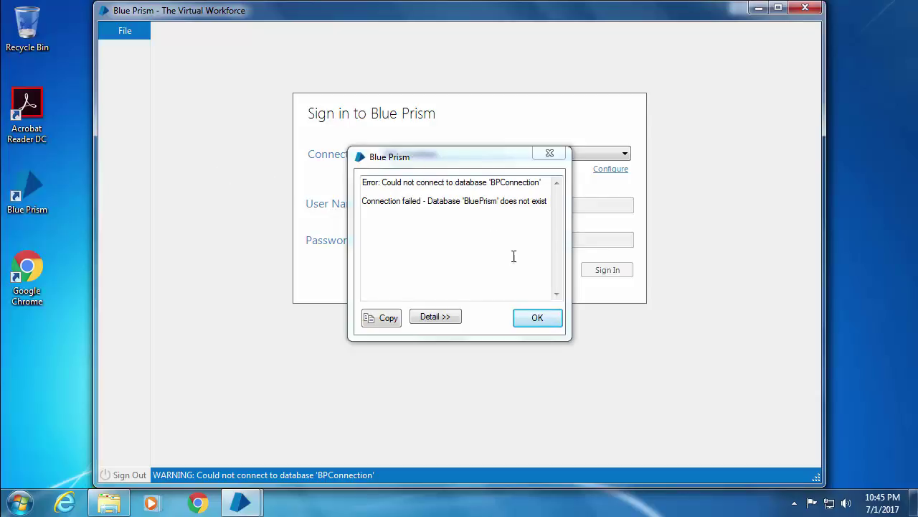
Step: Use File > Create Database to create the BluePrism database with native authentication
{"action": "left_click", "coordinate": [528, 318]}
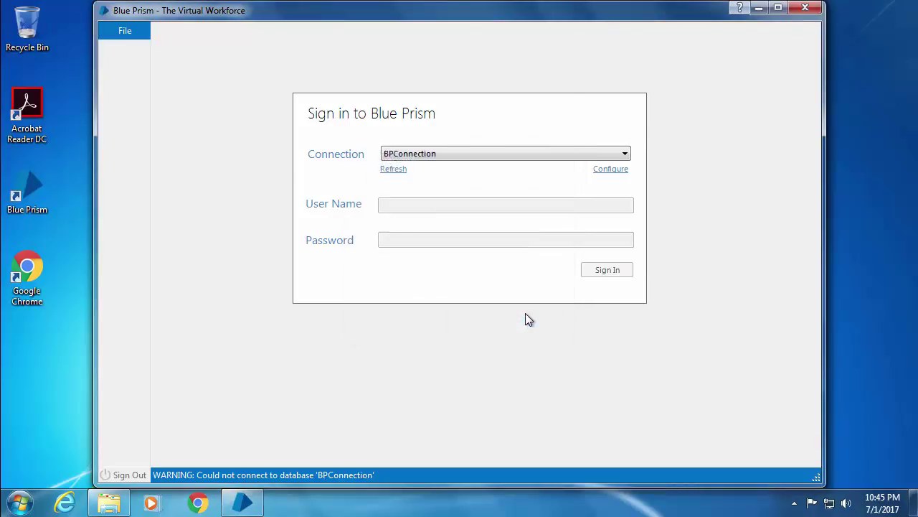
{"action": "left_click", "coordinate": [125, 31]}
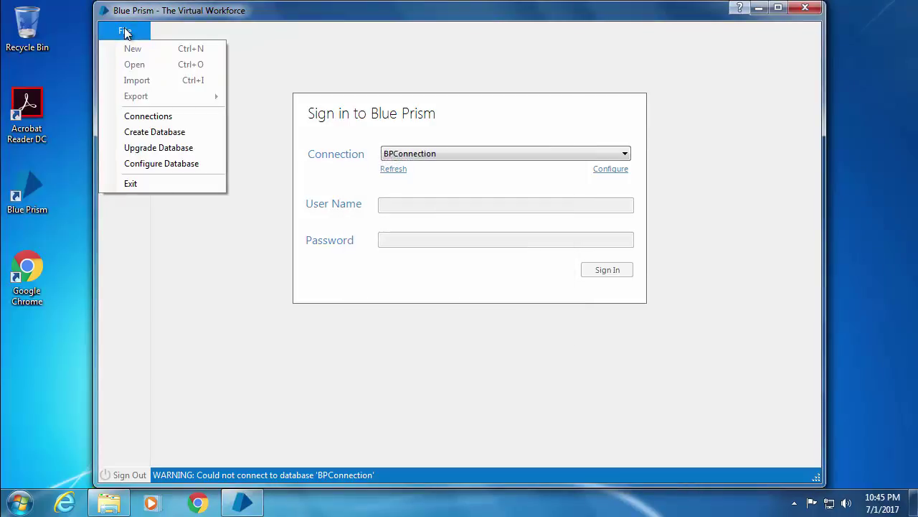
{"action": "left_click", "coordinate": [179, 133]}
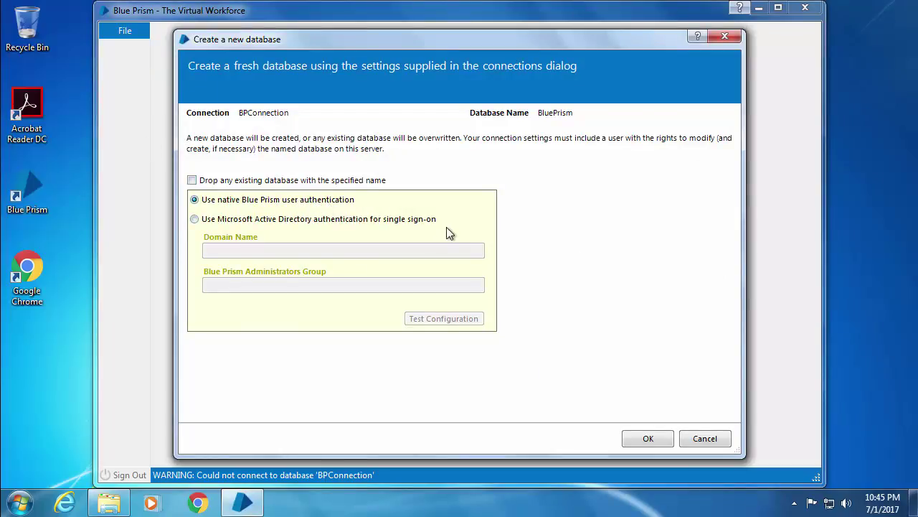
{"action": "left_click", "coordinate": [648, 440]}
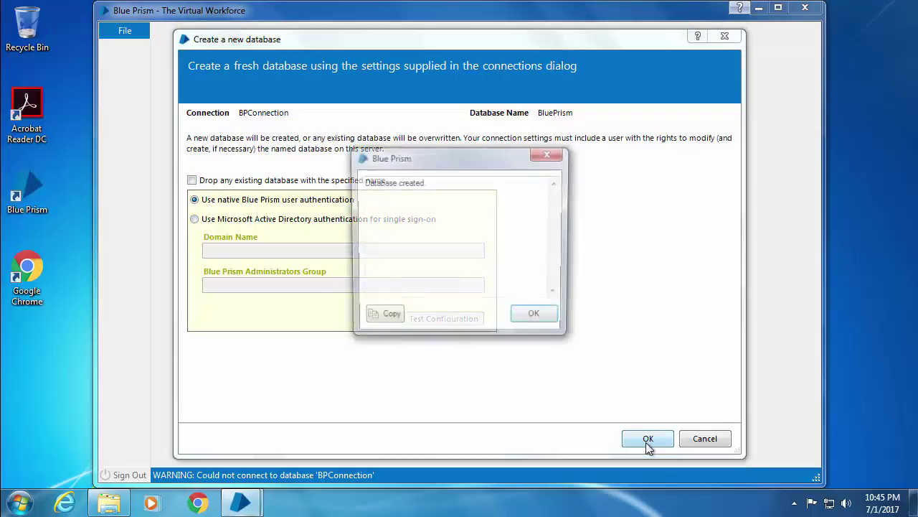
{"action": "left_click", "coordinate": [549, 320]}
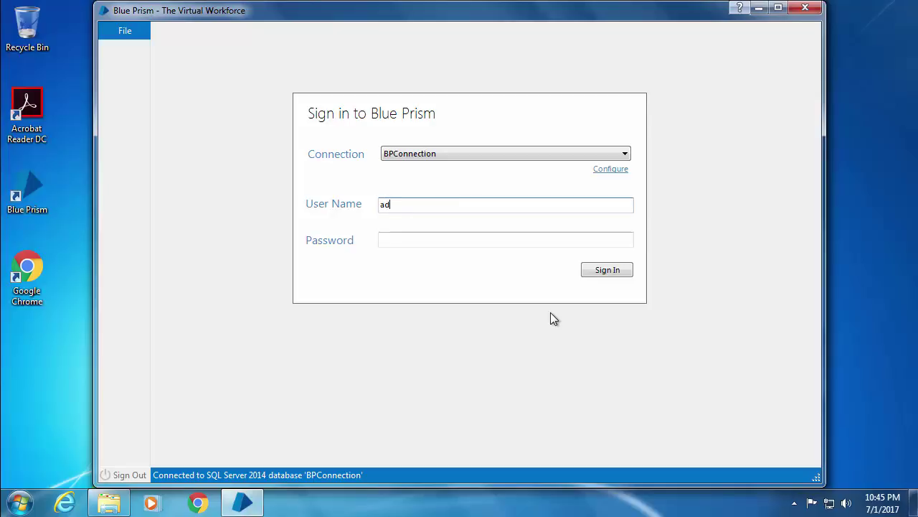
Step: Sign in as the admin user with the default password
{"action": "type", "text": "min"}
{"action": "key", "text": "Tab"}
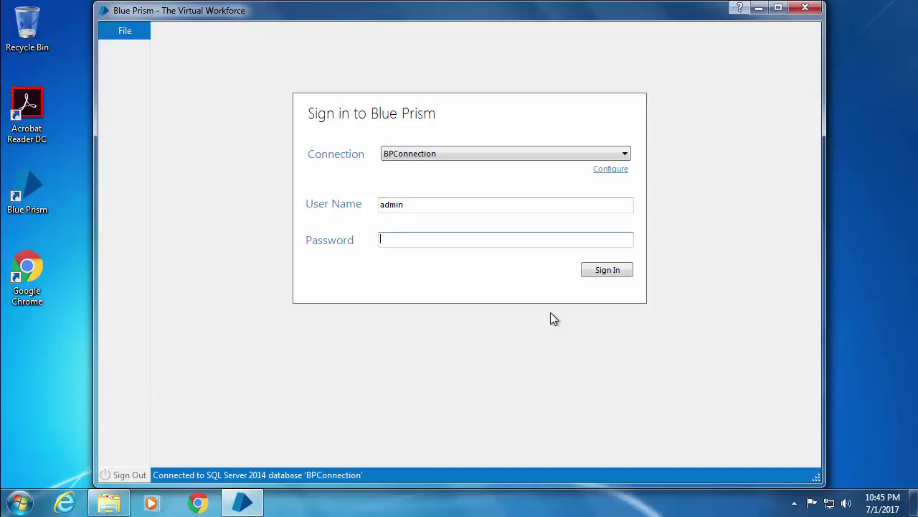
{"action": "type", "text": "admin"}
{"action": "left_click", "coordinate": [595, 271]}
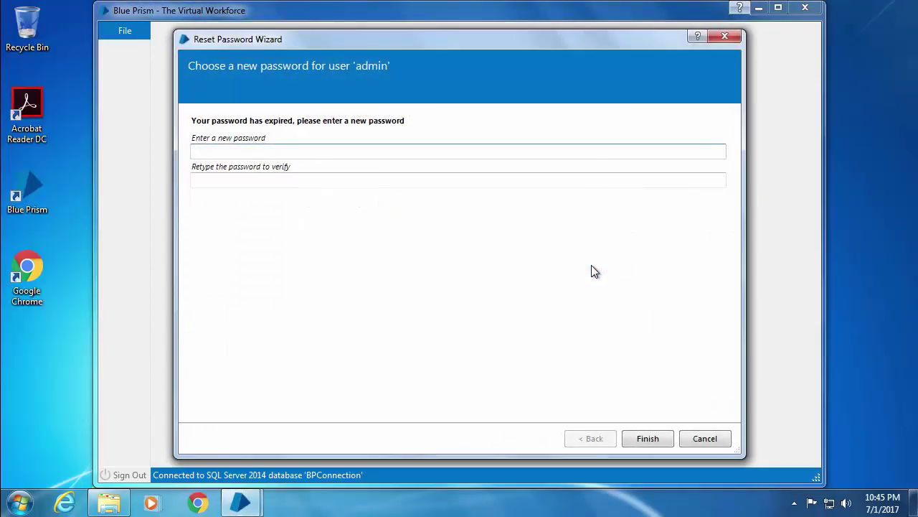
{"action": "type", "text": "•••••••••"}
Step: Set a new admin password in the Reset Password Wizard and confirm the change
{"action": "key", "text": "Tab"}
{"action": "type", "text": "•••••••"}
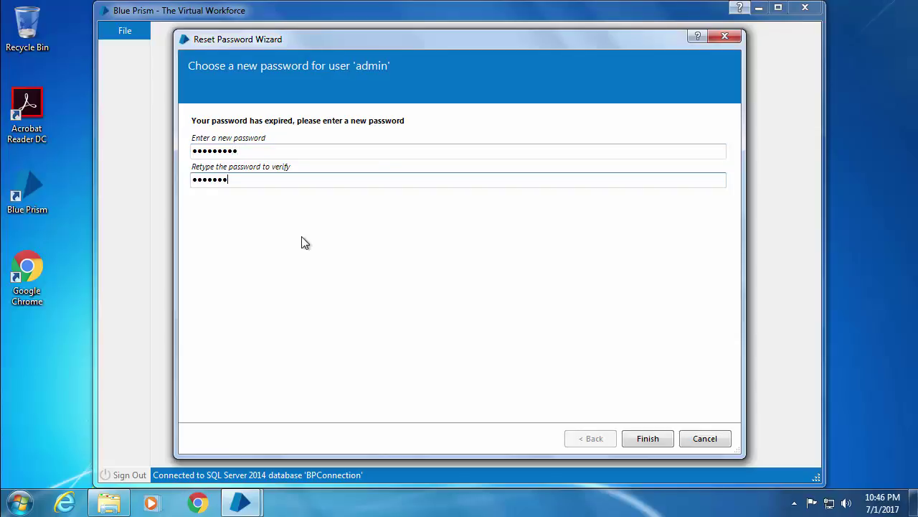
{"action": "left_click", "coordinate": [648, 438]}
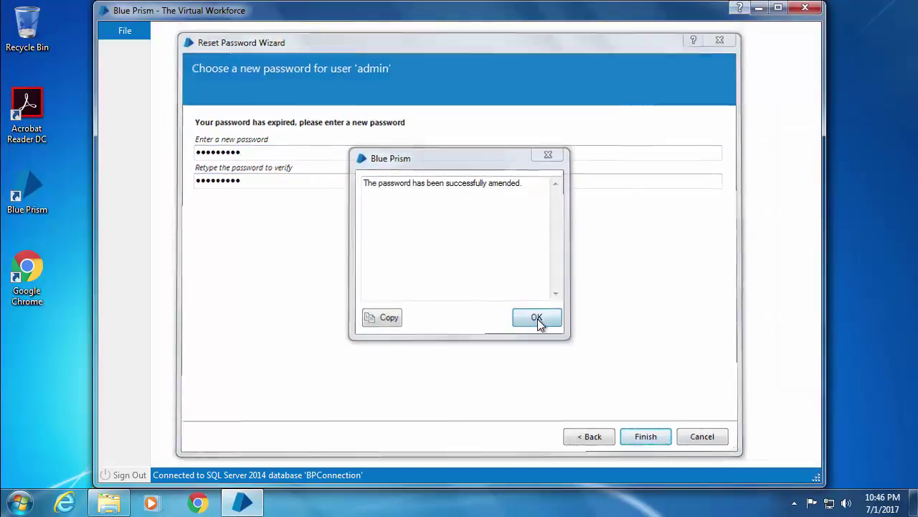
{"action": "left_click", "coordinate": [537, 318]}
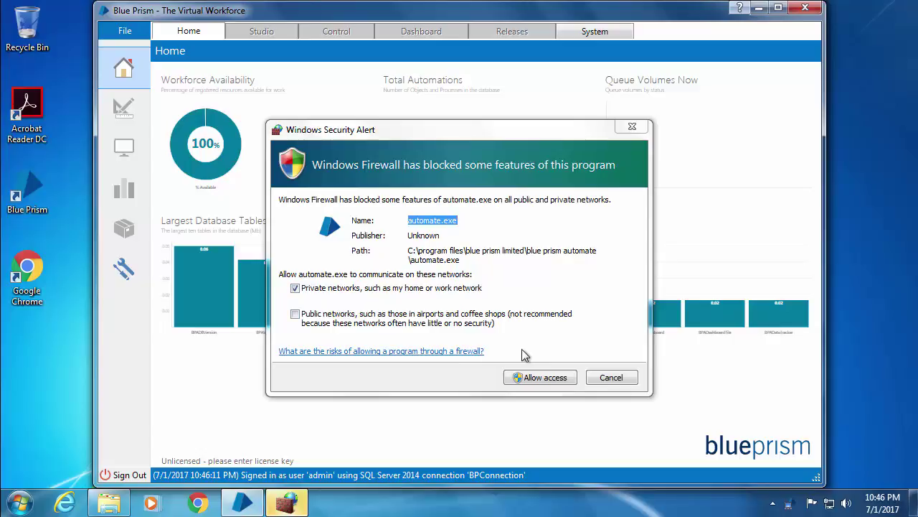
Step: Allow Blue Prism through the firewall and install License.lic from C:\Software
{"action": "left_click", "coordinate": [539, 379]}
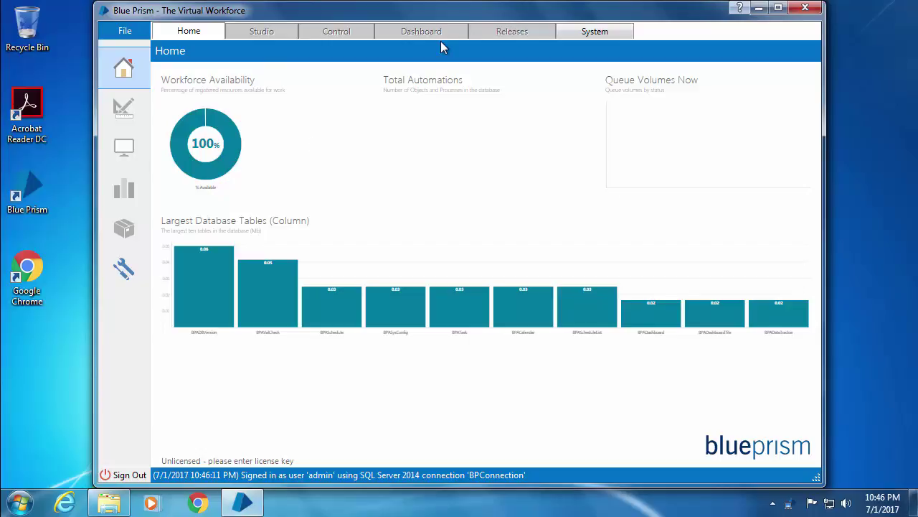
{"action": "left_click", "coordinate": [591, 33]}
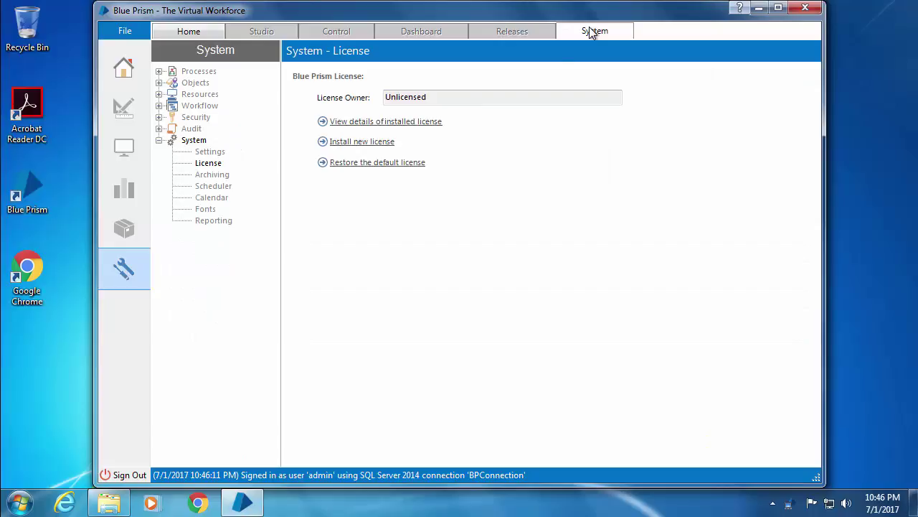
{"action": "left_click", "coordinate": [364, 145]}
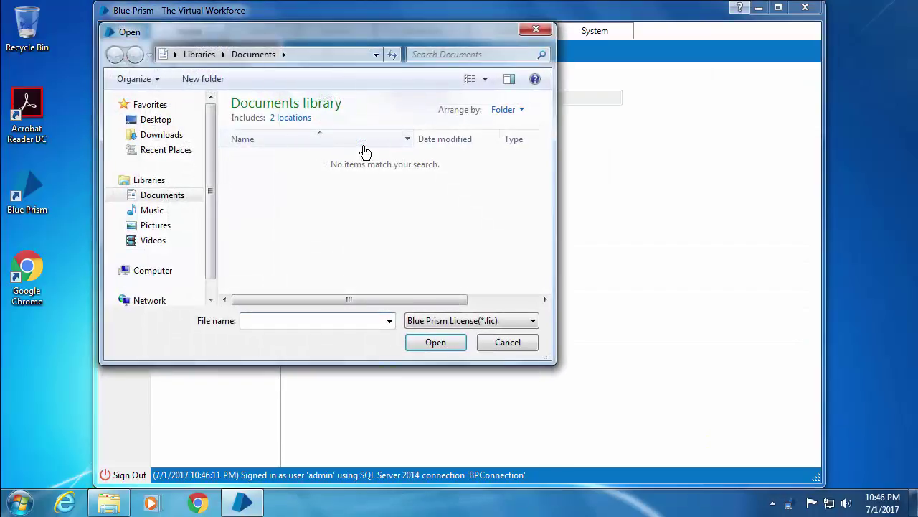
{"action": "left_click", "coordinate": [179, 270]}
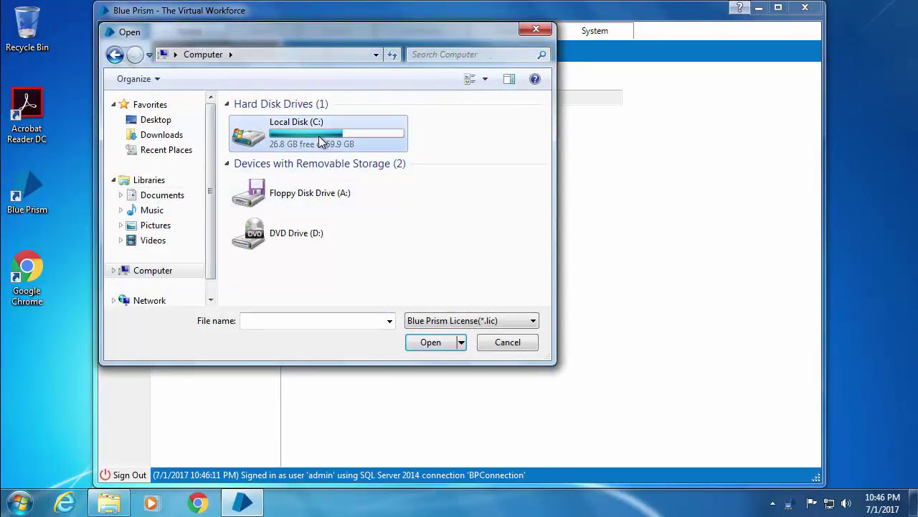
{"action": "double_click", "coordinate": [319, 135]}
{"action": "double_click", "coordinate": [276, 181]}
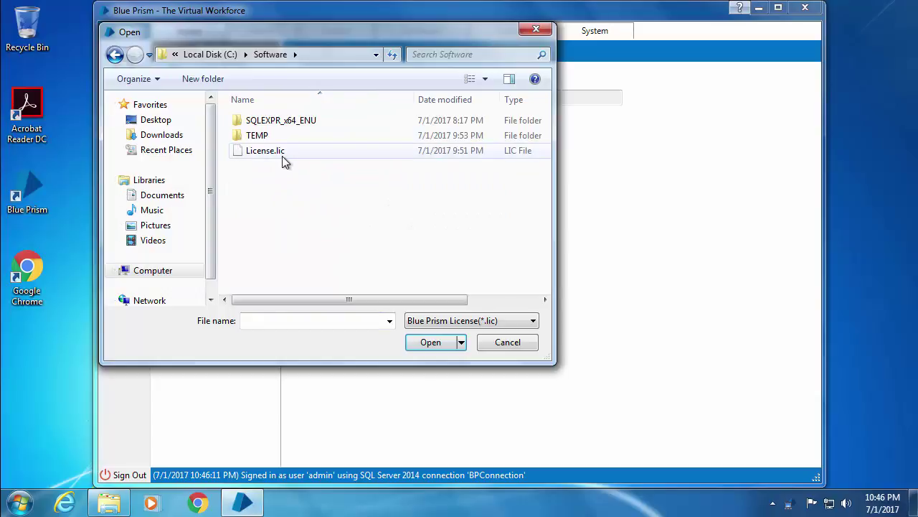
{"action": "left_click", "coordinate": [282, 158]}
{"action": "left_click", "coordinate": [421, 343]}
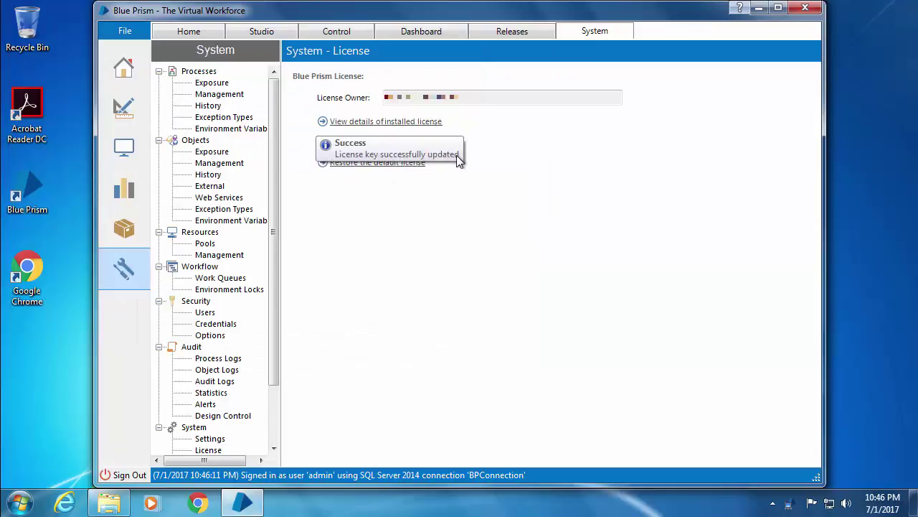
Step: Look over the Release Manager, Control and Studio areas, then return to Home
{"action": "left_click", "coordinate": [496, 33]}
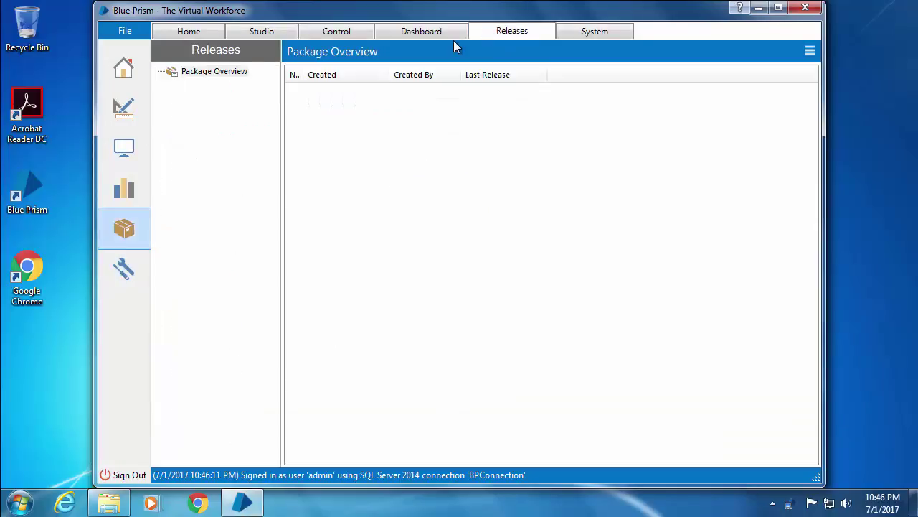
{"action": "left_click", "coordinate": [337, 32]}
{"action": "left_click", "coordinate": [279, 34]}
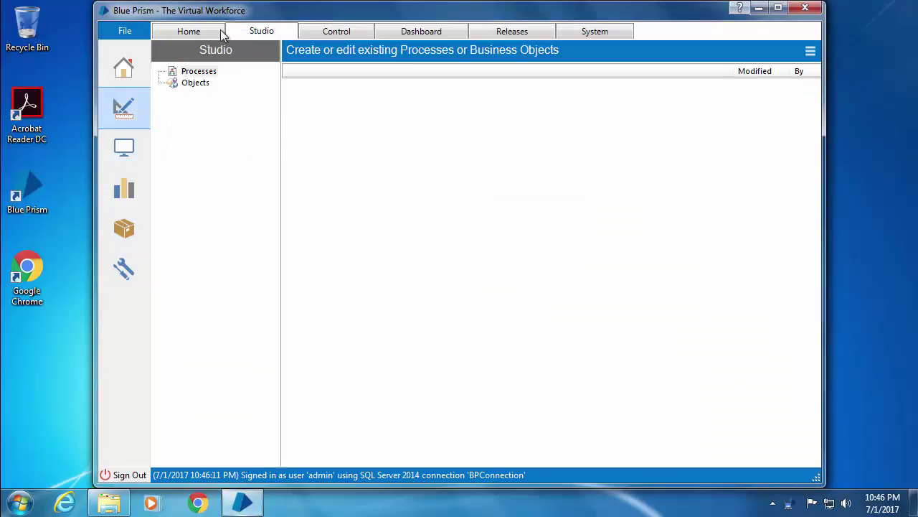
{"action": "left_click", "coordinate": [206, 32]}
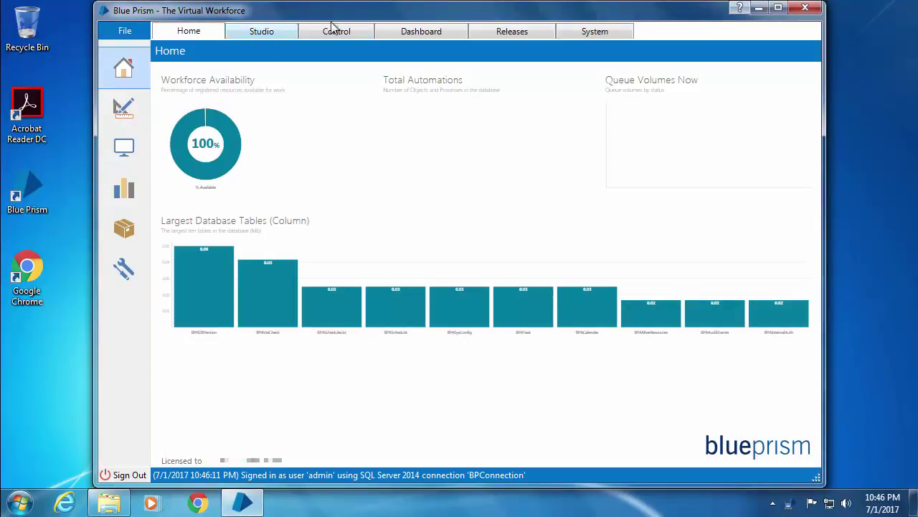